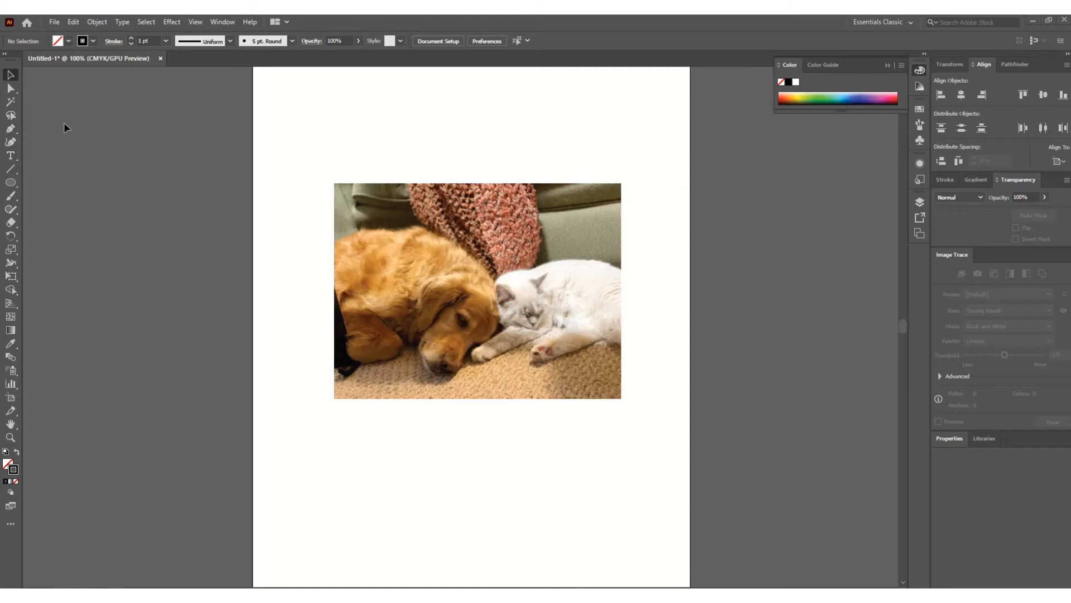
Draw a circle about 3.64 in across and position it over the dog's and cat's faces within the photo
left_click(14, 182)
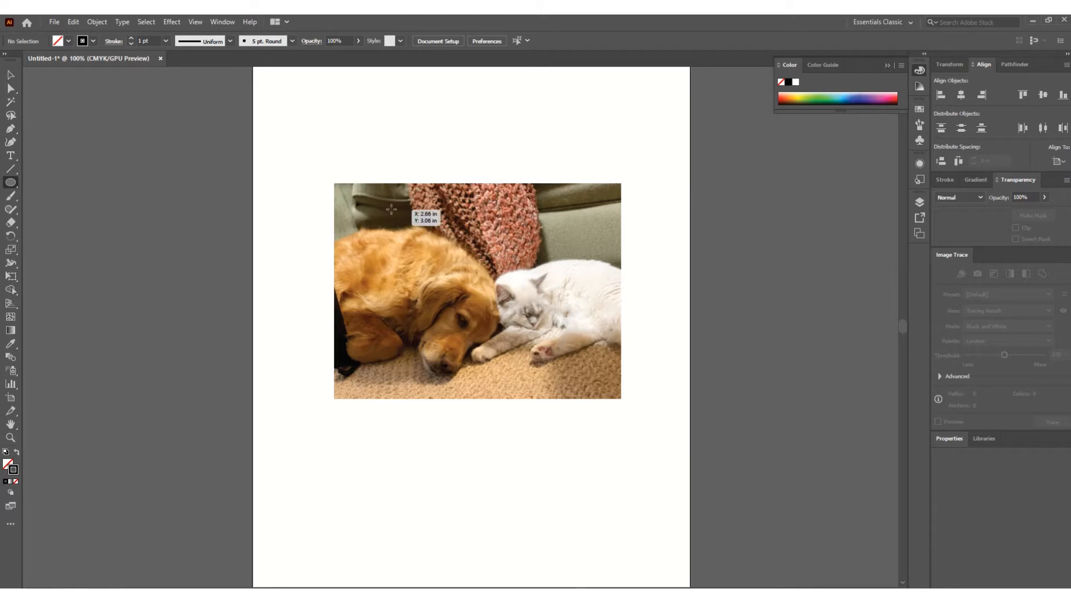
mouse_move(398, 228)
left_mouse_down()
mouse_move(474, 294)
mouse_move(592, 352)
mouse_move(584, 359)
left_mouse_up()
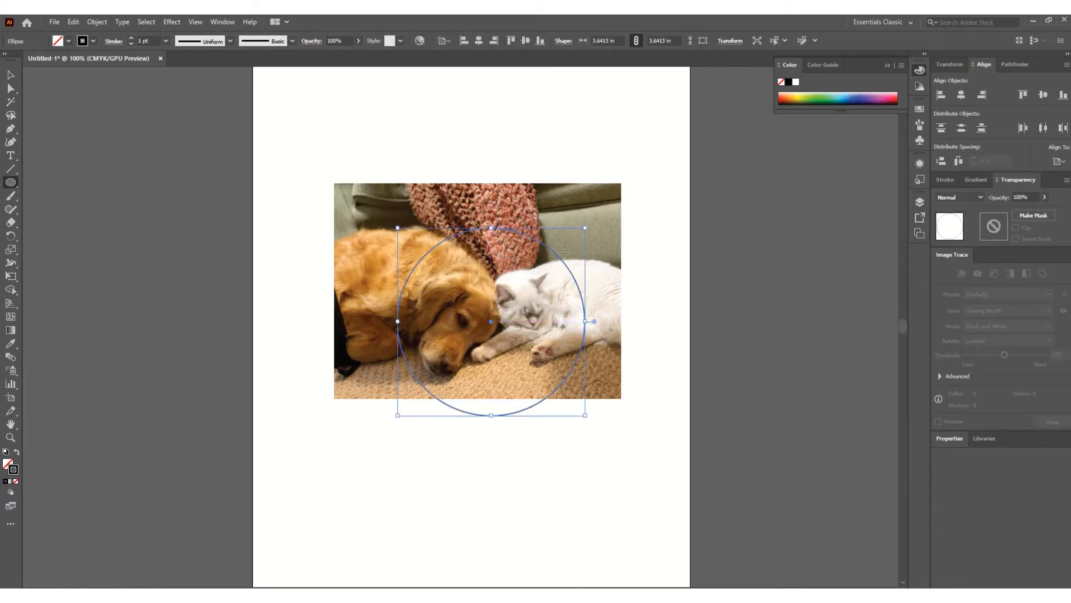
key("v")
left_click_drag(536, 238, 533, 219)
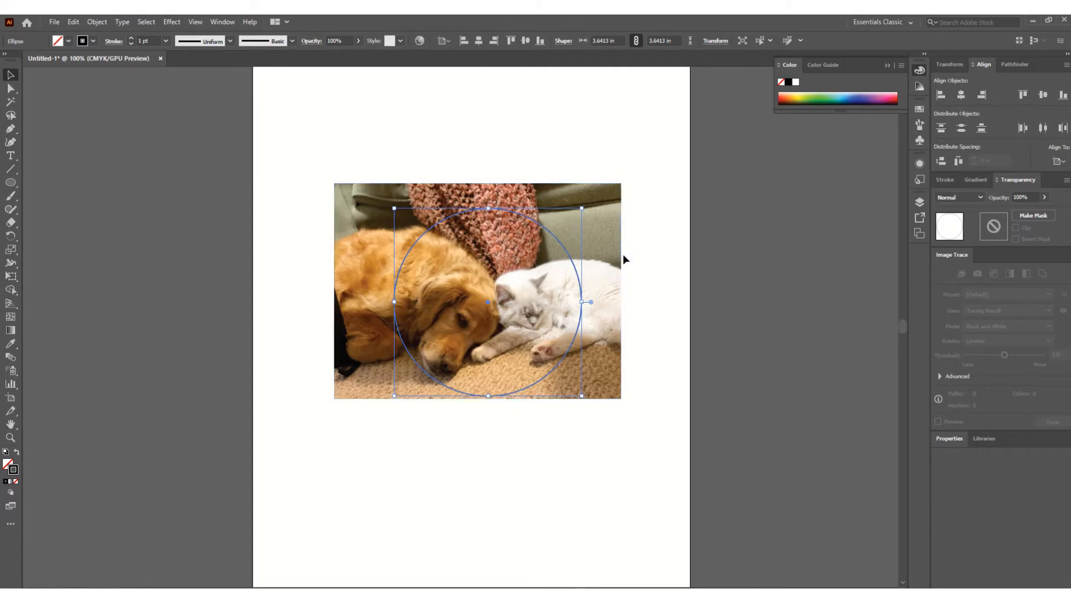
Bring the circle to the front of the stacking order
right_click(564, 246)
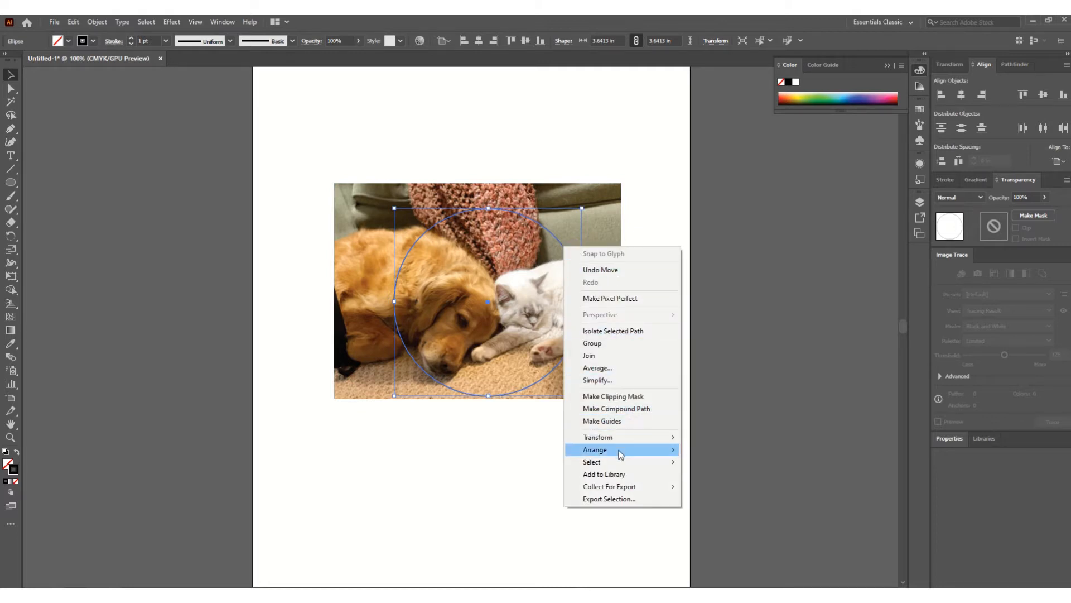
mouse_move(622, 453)
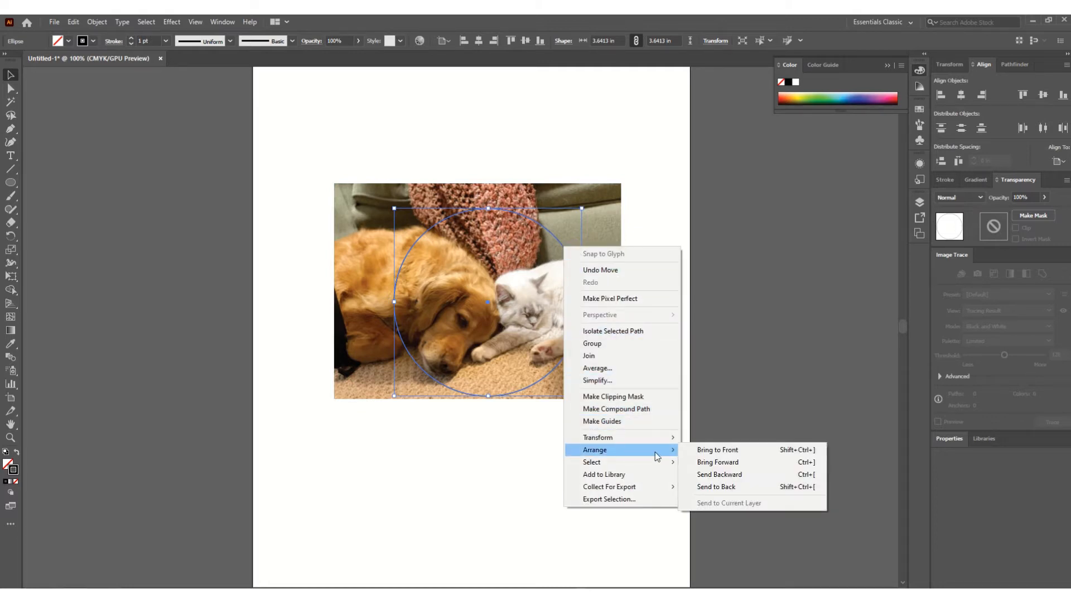
left_click(715, 450)
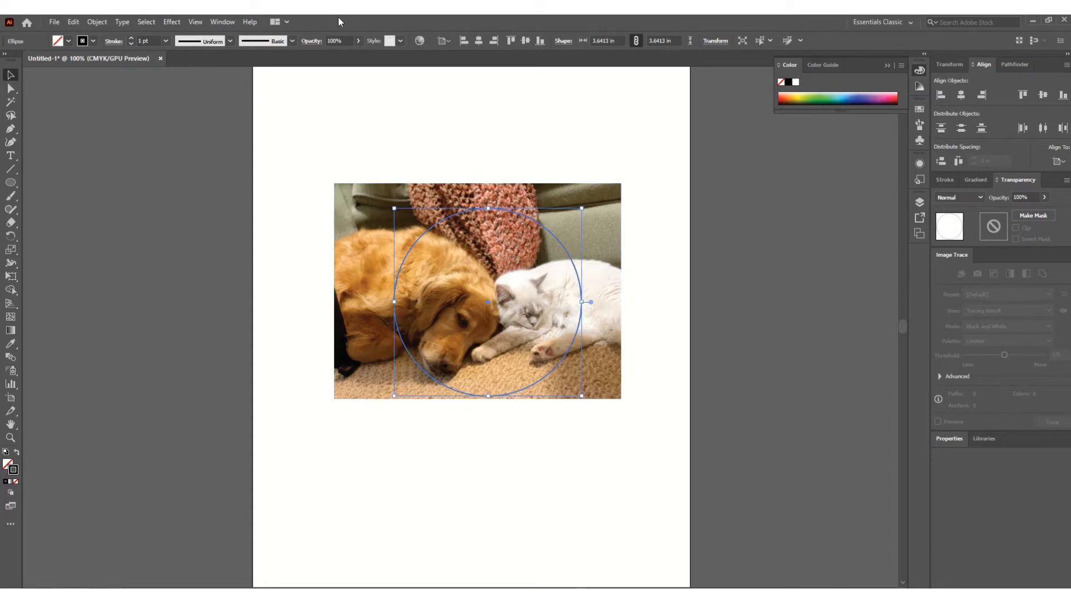
Display the layers and expand Layer 1 to check the stacking order of the circle and the photo
left_click(222, 22)
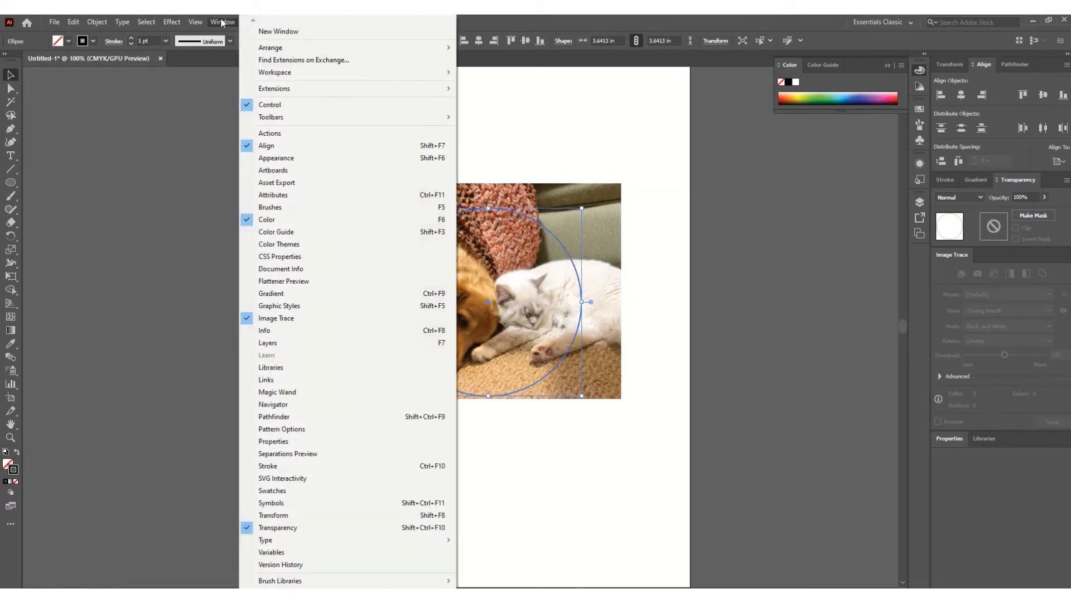
left_click(284, 343)
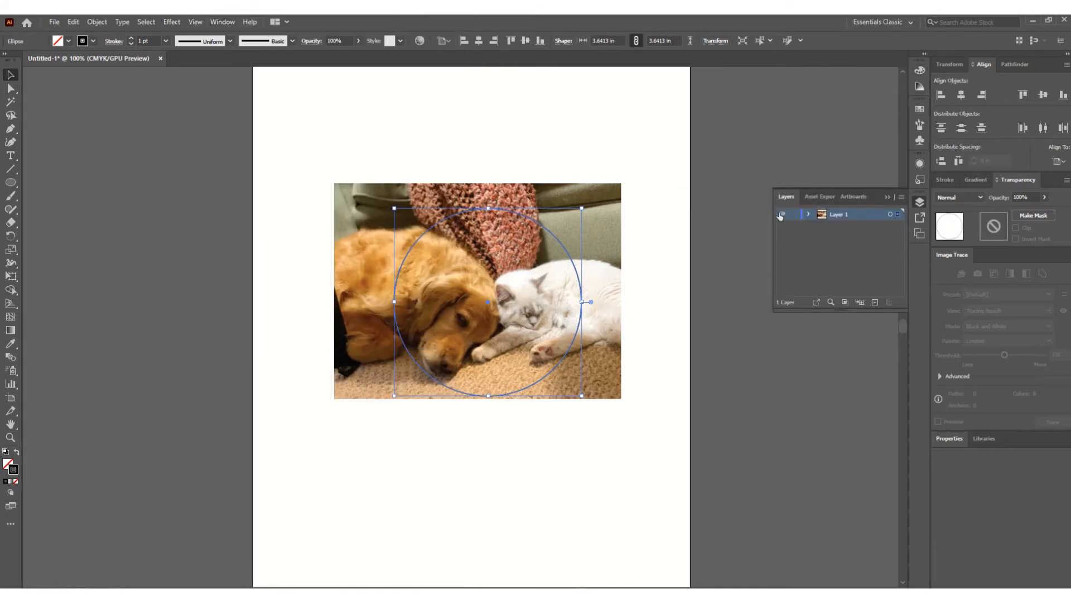
left_click(809, 214)
left_click(613, 419)
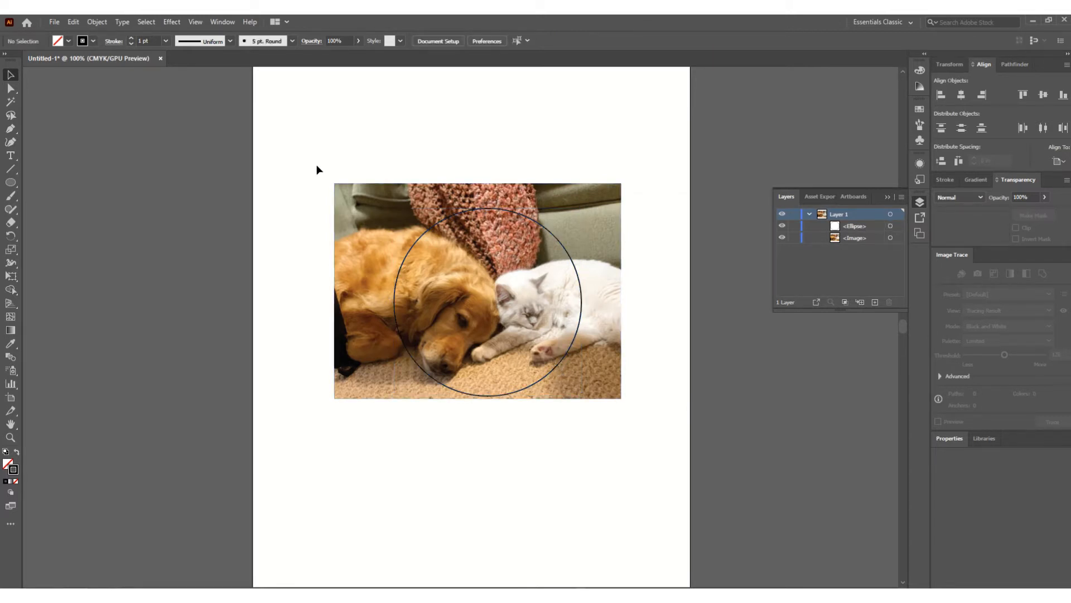
Select both the circle and the photo and make a clipping mask from them
left_click_drag(316, 169, 647, 426)
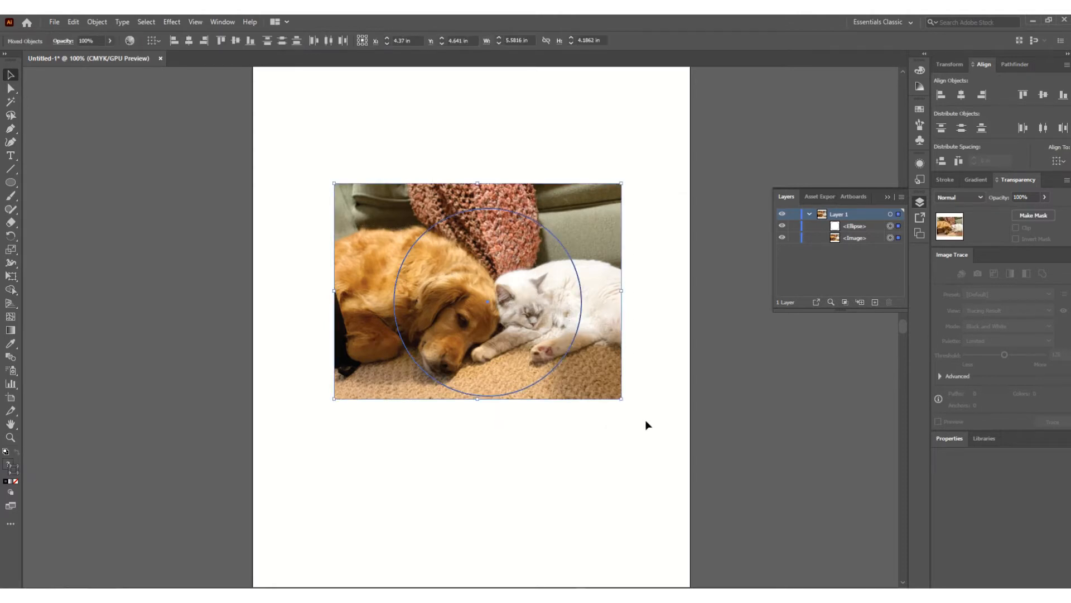
left_click(478, 414)
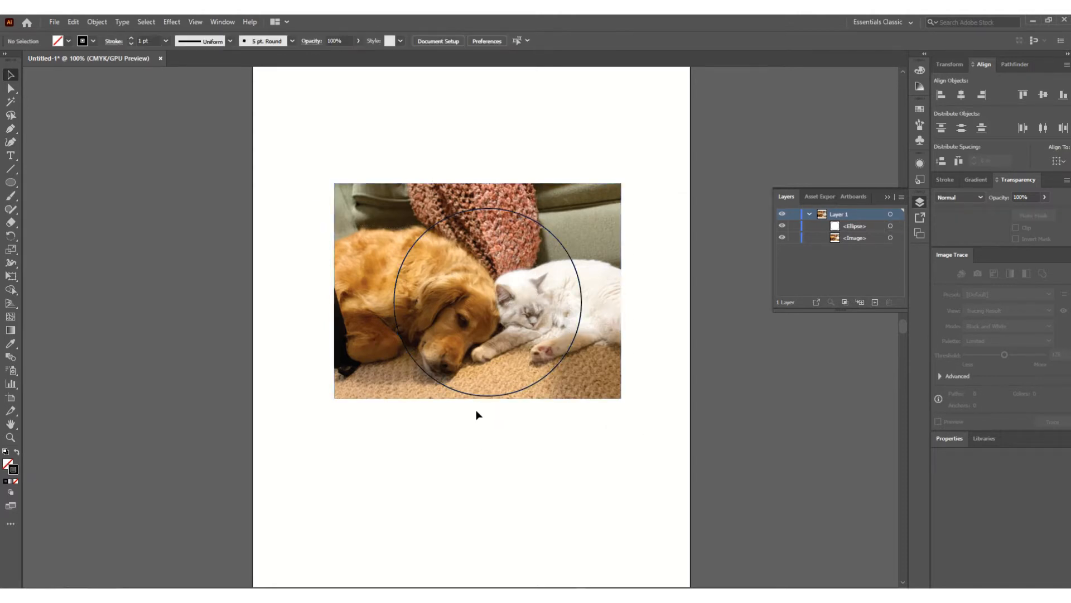
left_click(446, 389)
left_click(353, 360, "shift")
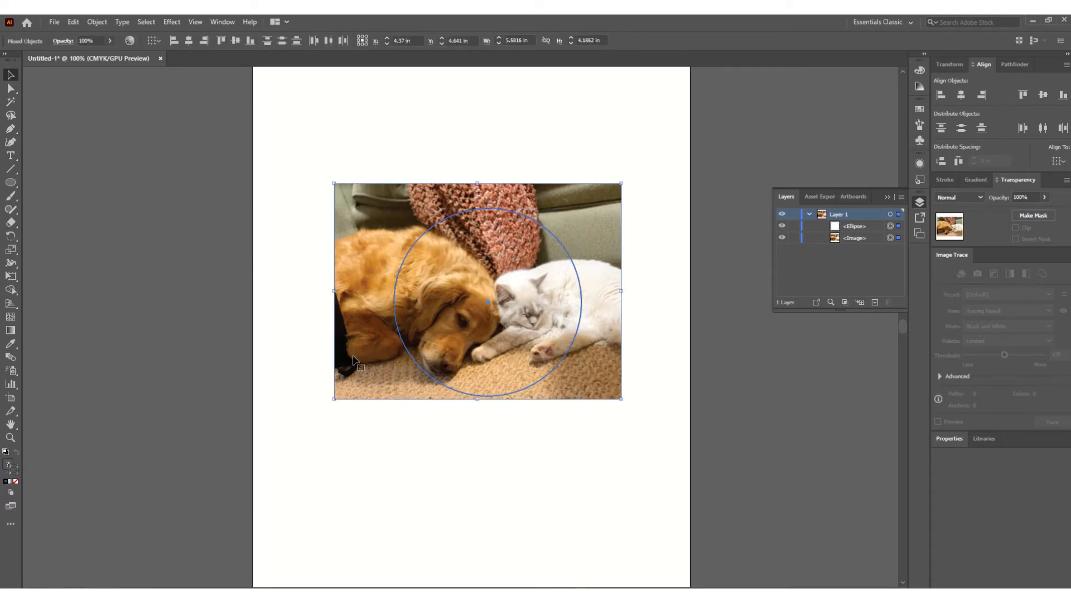
right_click(432, 309)
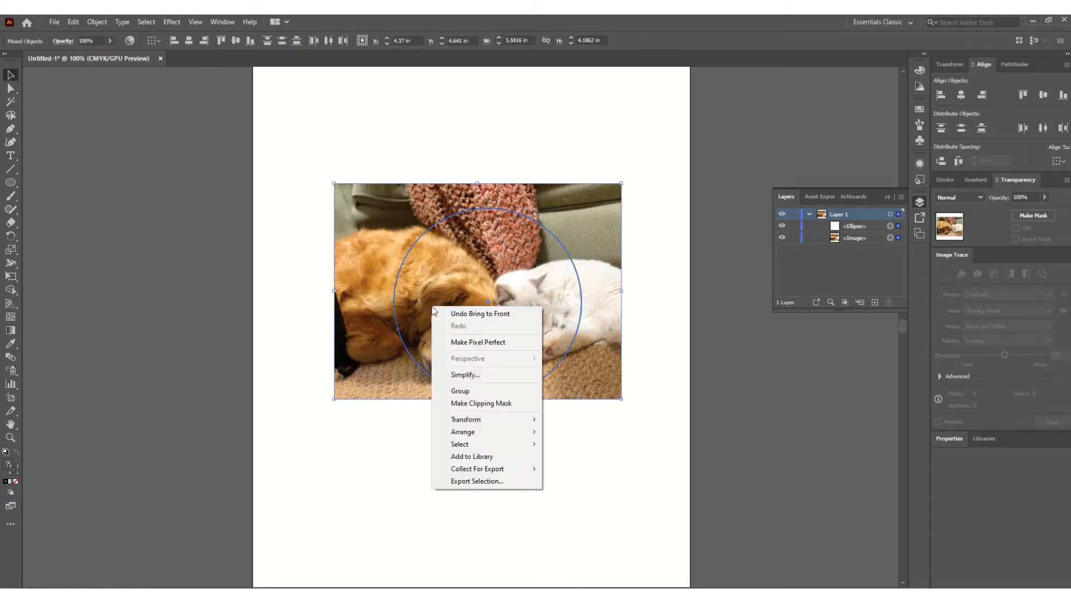
left_click(490, 404)
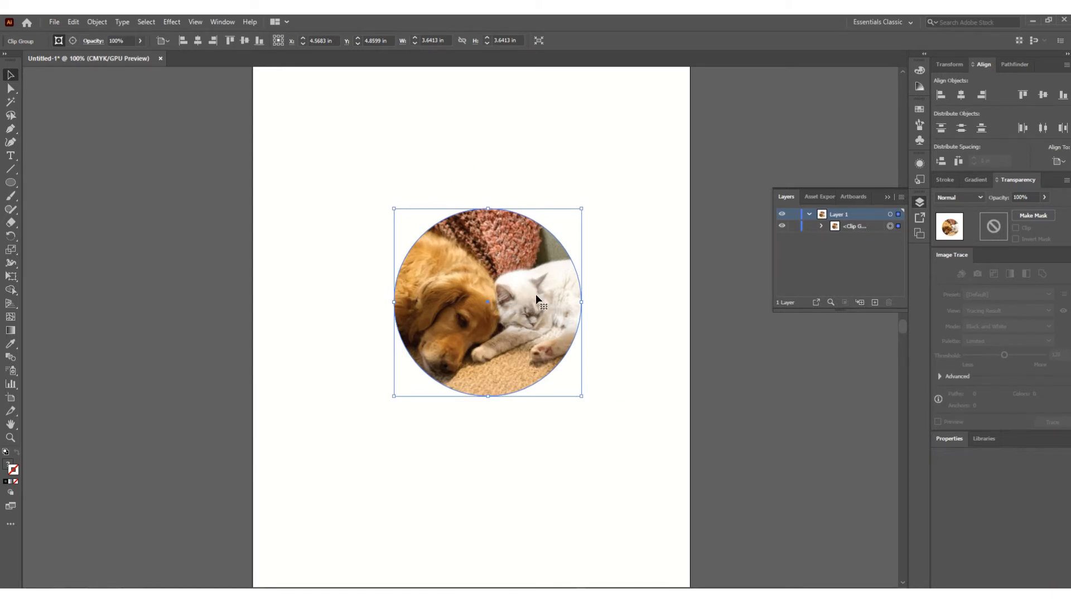
left_click(531, 468)
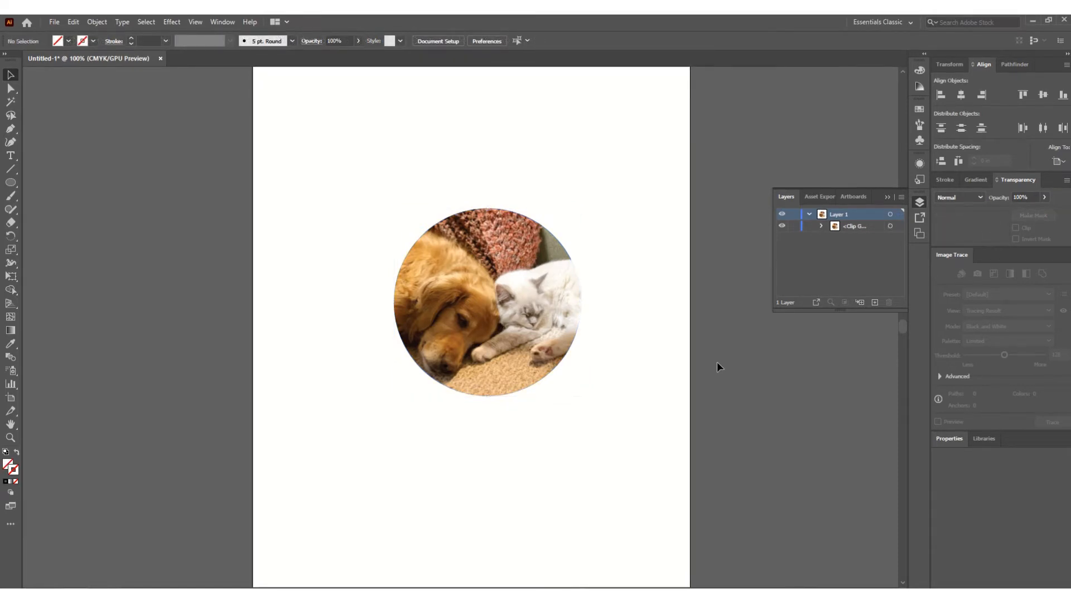
Release the circular clipping mask and delete the circle, leaving only the photo
left_click(551, 235)
right_click(552, 236)
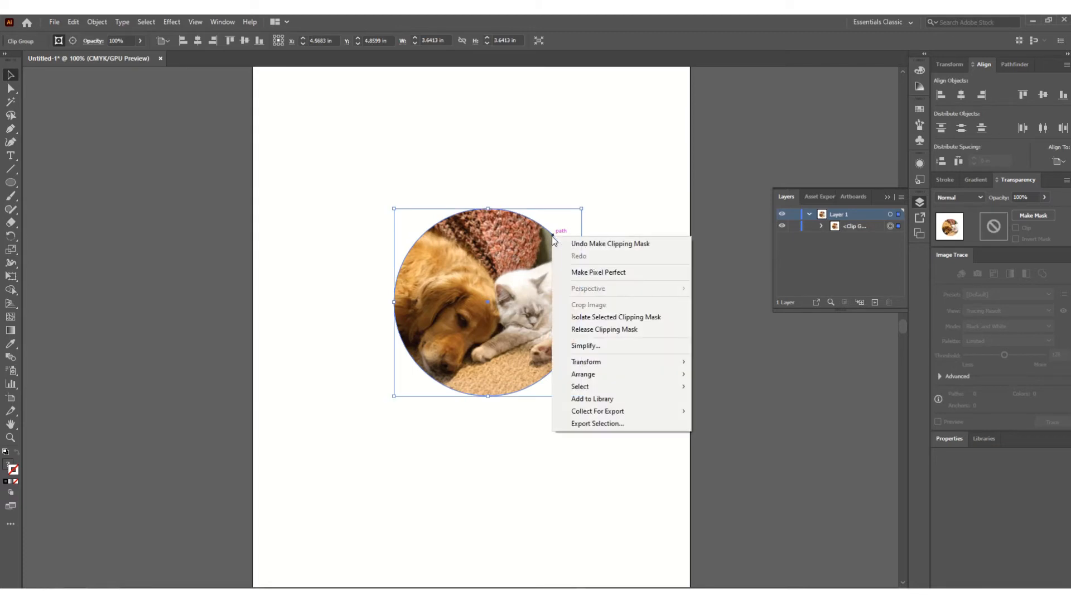
left_click(629, 334)
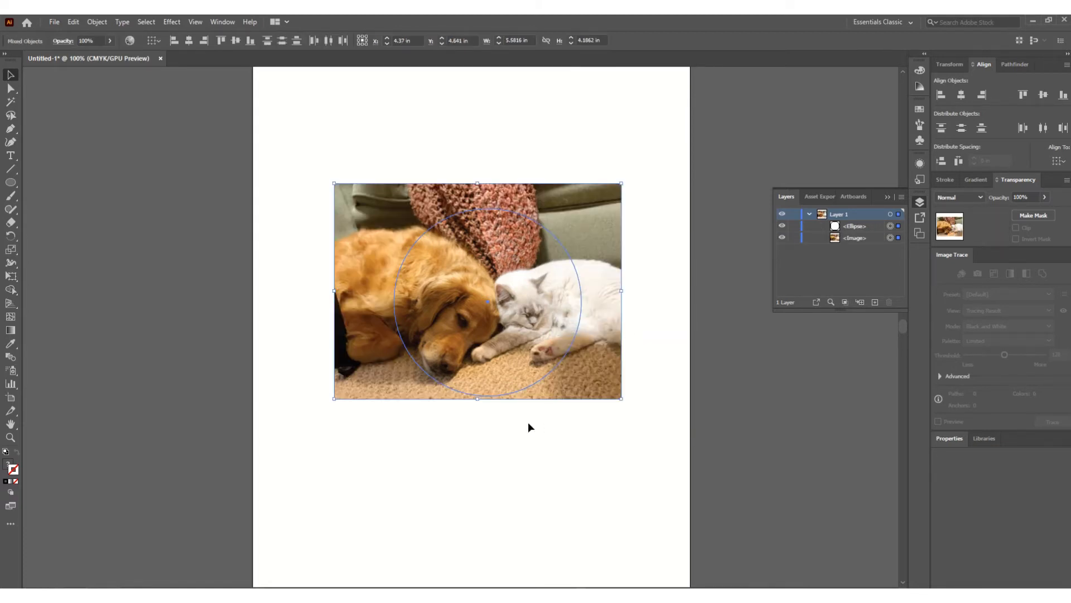
left_click(515, 465)
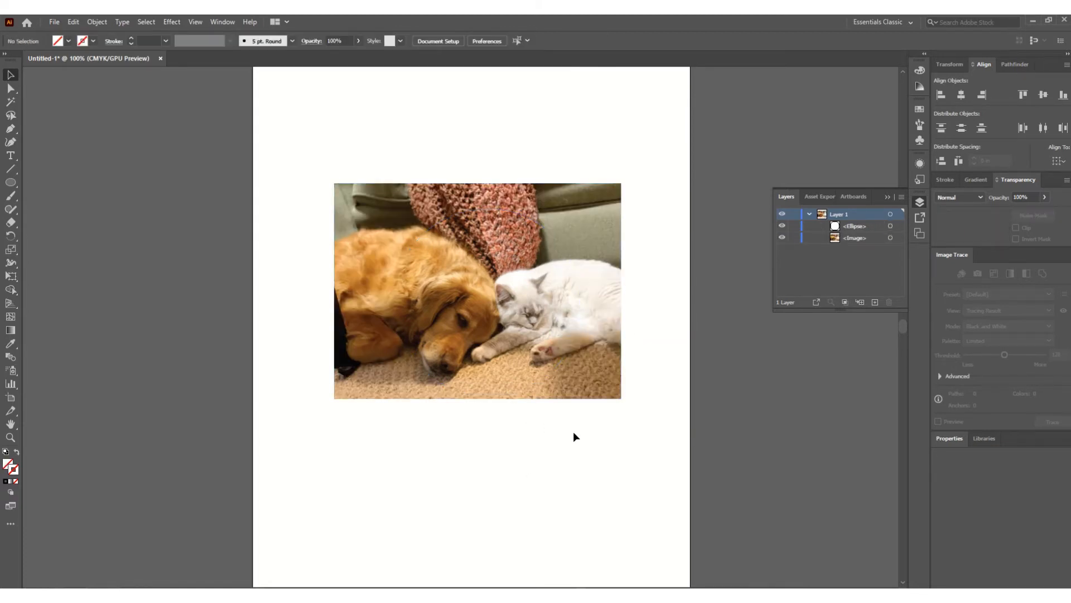
left_click(554, 369)
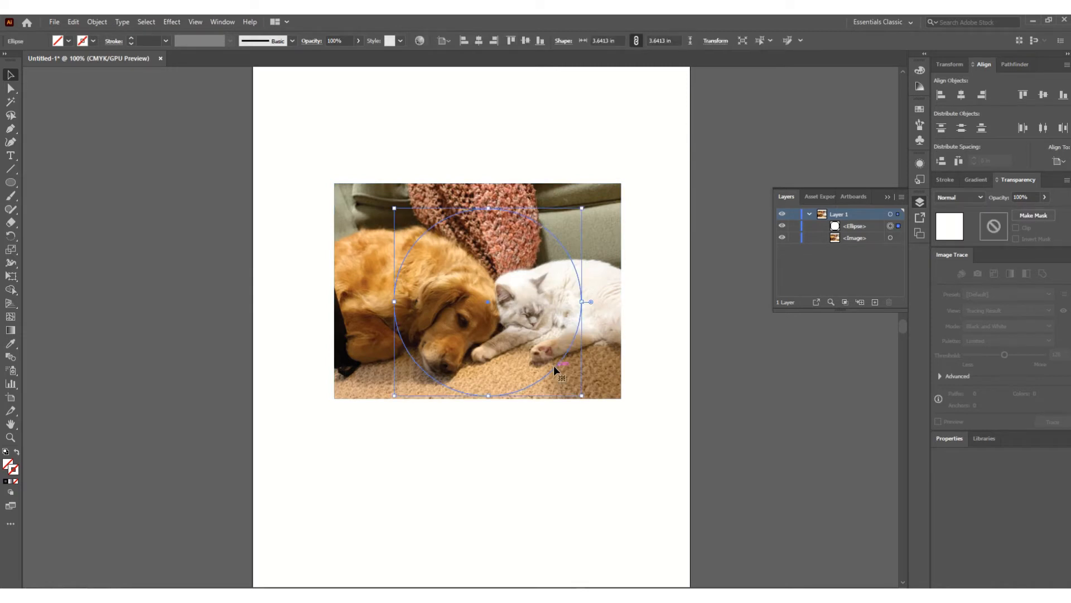
key("Delete")
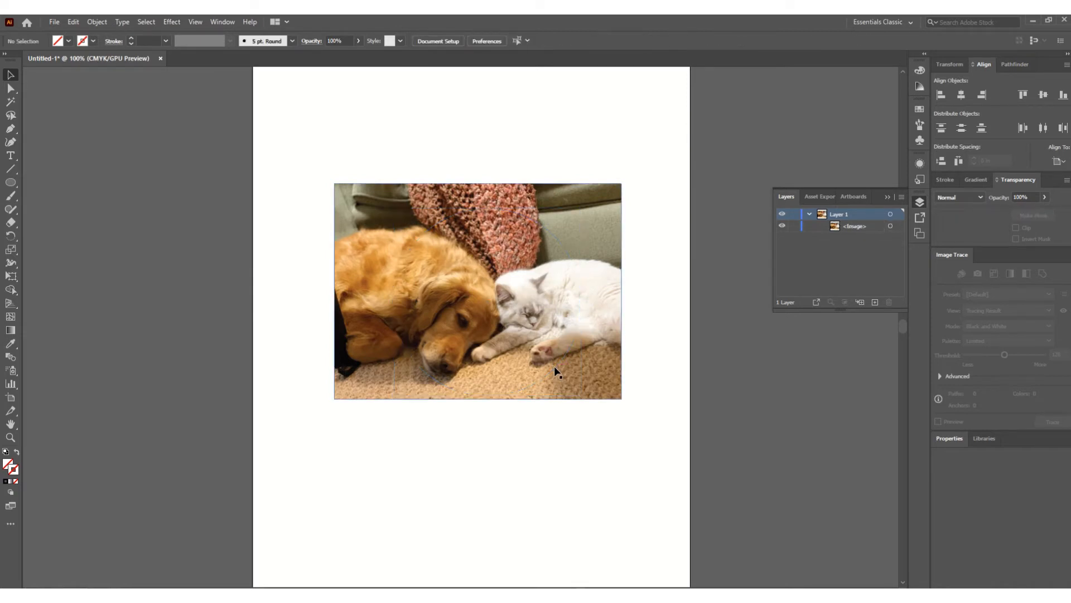
Add the point text "LOVE" over the dog in the photo
left_click(10, 158)
left_click(351, 246)
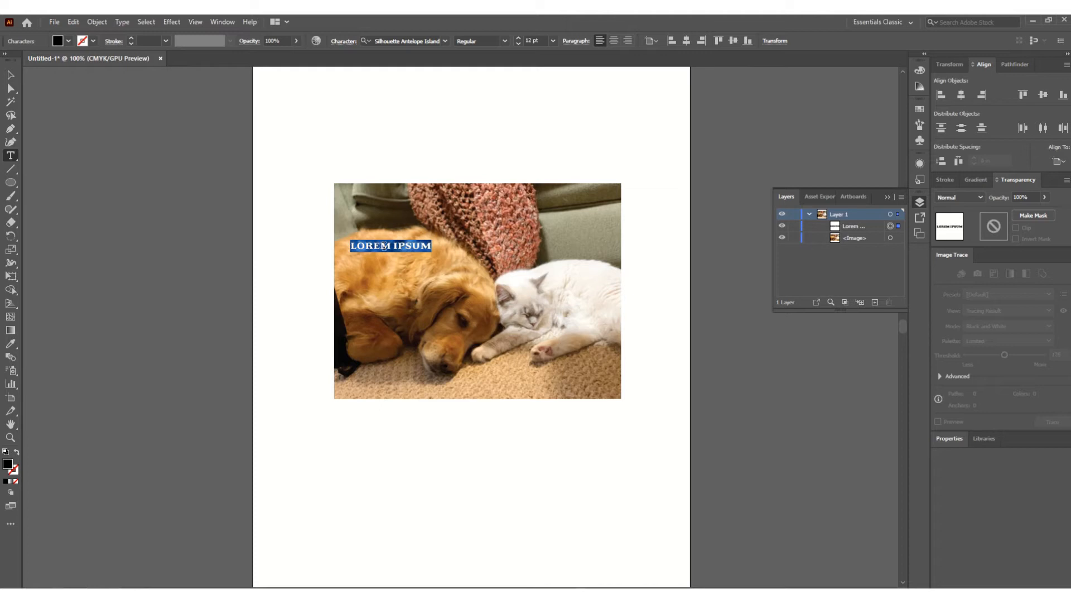
type("LOVE")
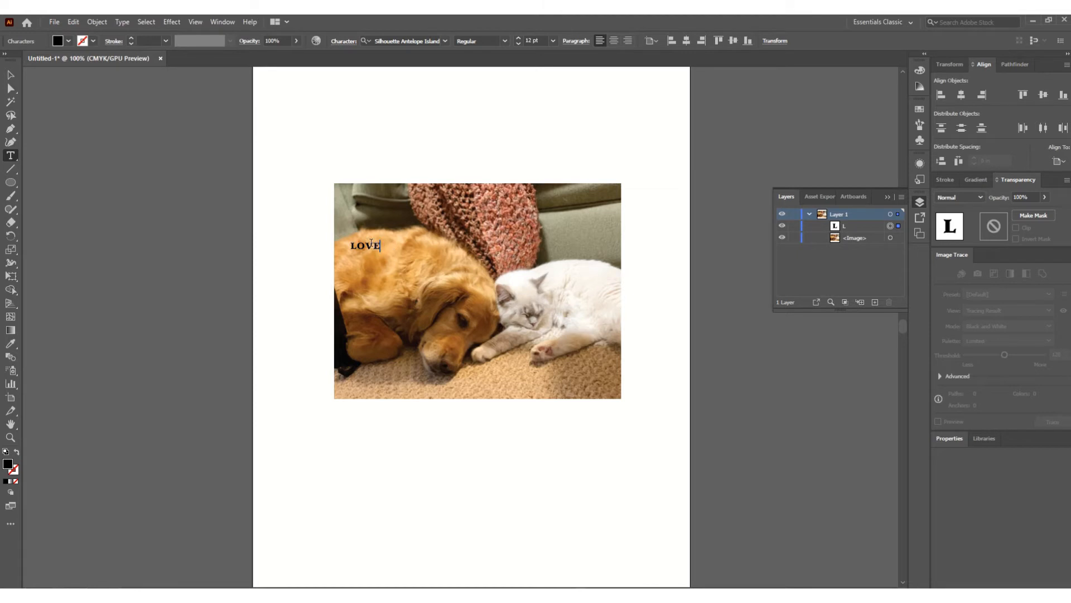
Finish text editing and scale the LOVE text to about 103 pt so it spans most of the photo's width
double_click(371, 243)
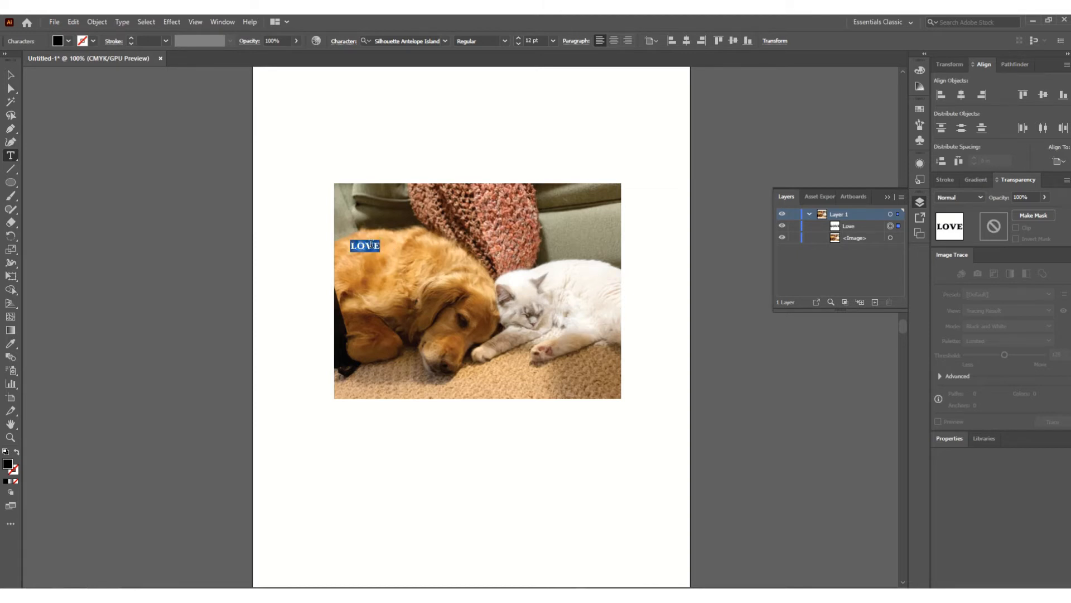
type("v")
key("ctrl+z")
key("Escape")
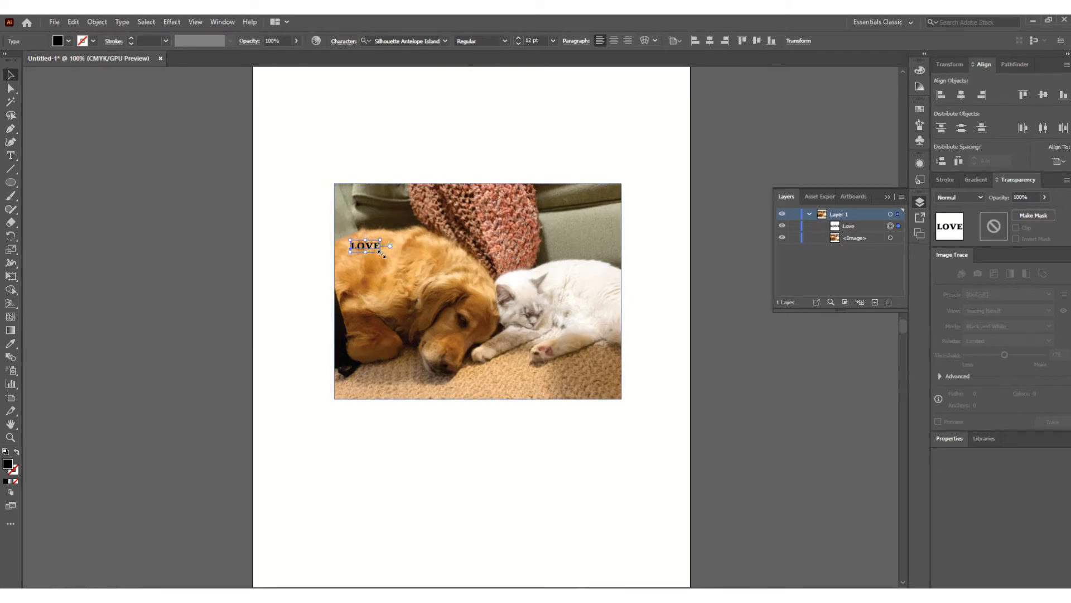
left_click_drag(381, 253, 604, 374)
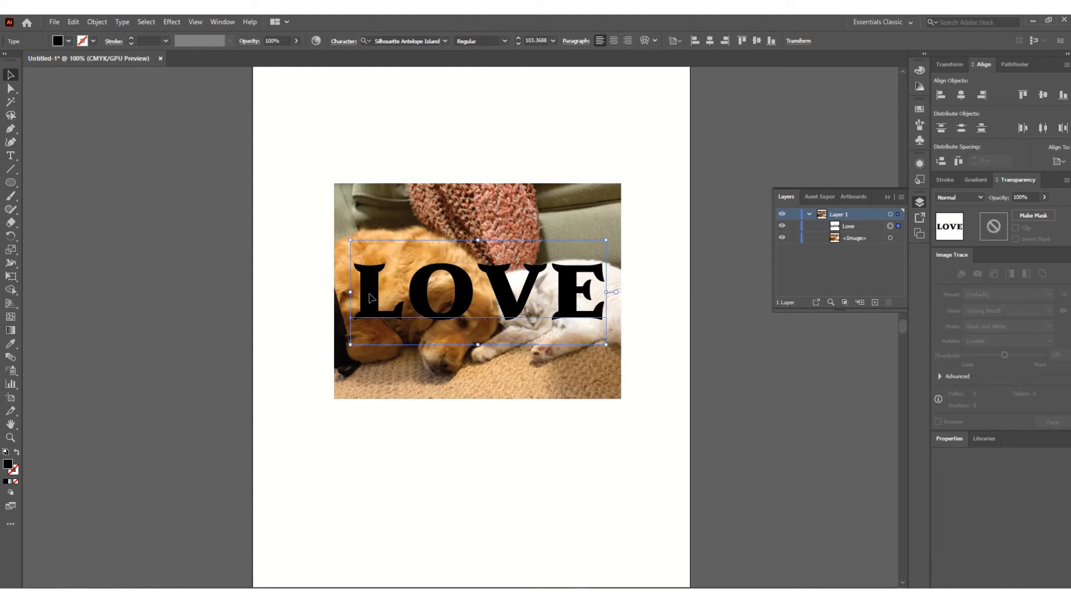
Select the photo together with the LOVE text and make a clipping mask from them
left_click(373, 216, "shift")
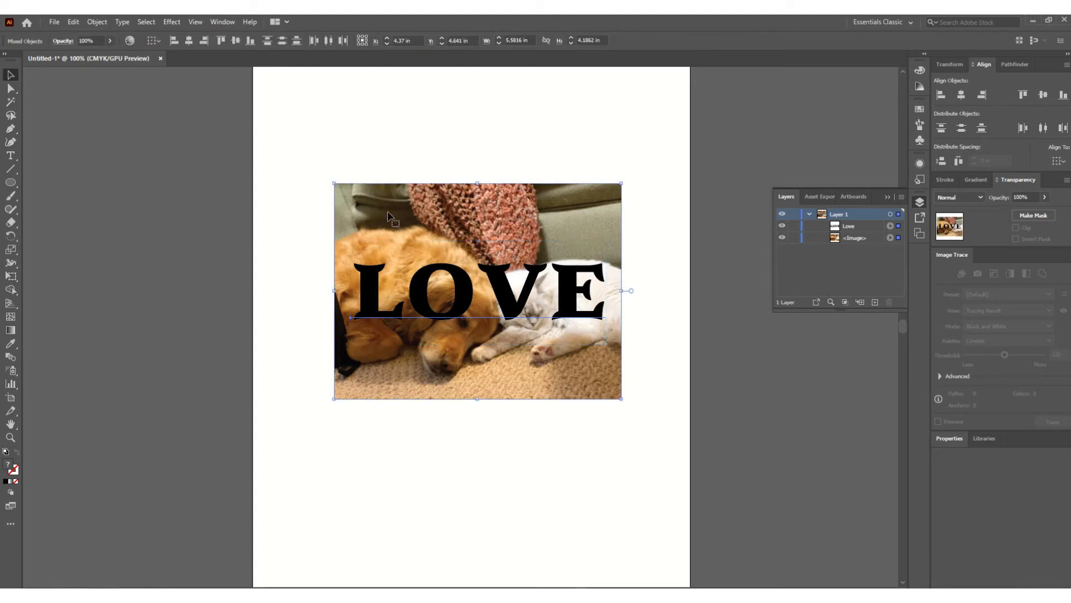
right_click(372, 224)
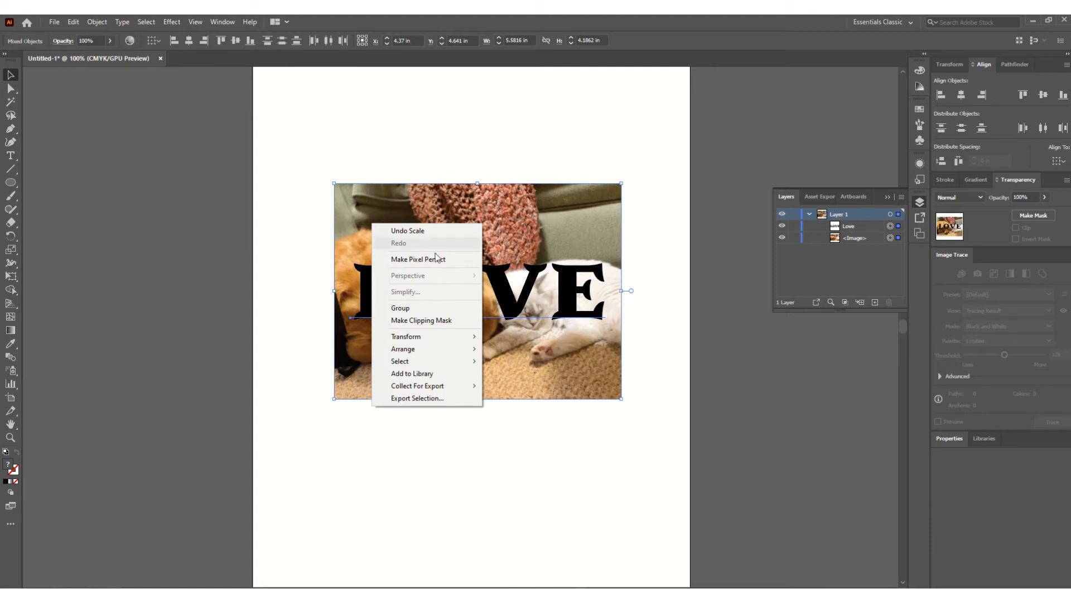
left_click(434, 320)
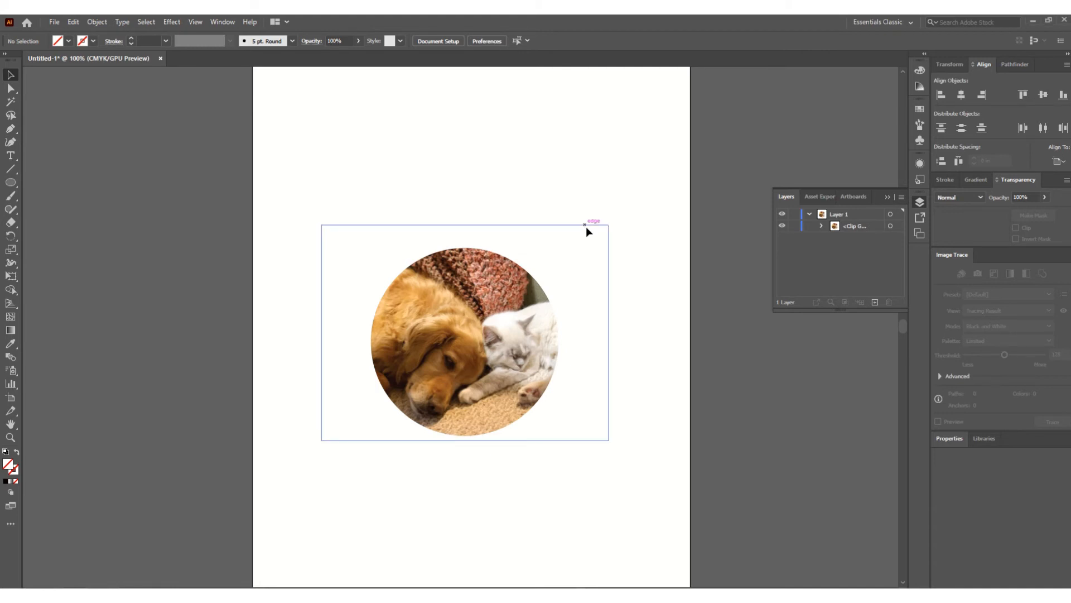
Move the whole circular clip group slightly up the artboard and deselect it
left_click_drag(544, 291, 544, 245)
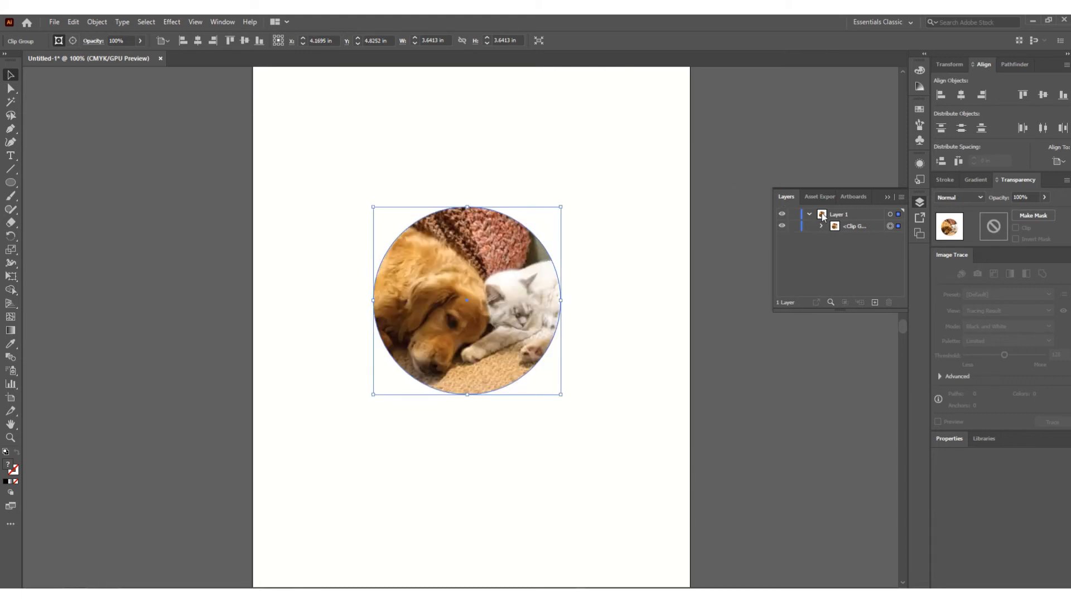
left_click(635, 167)
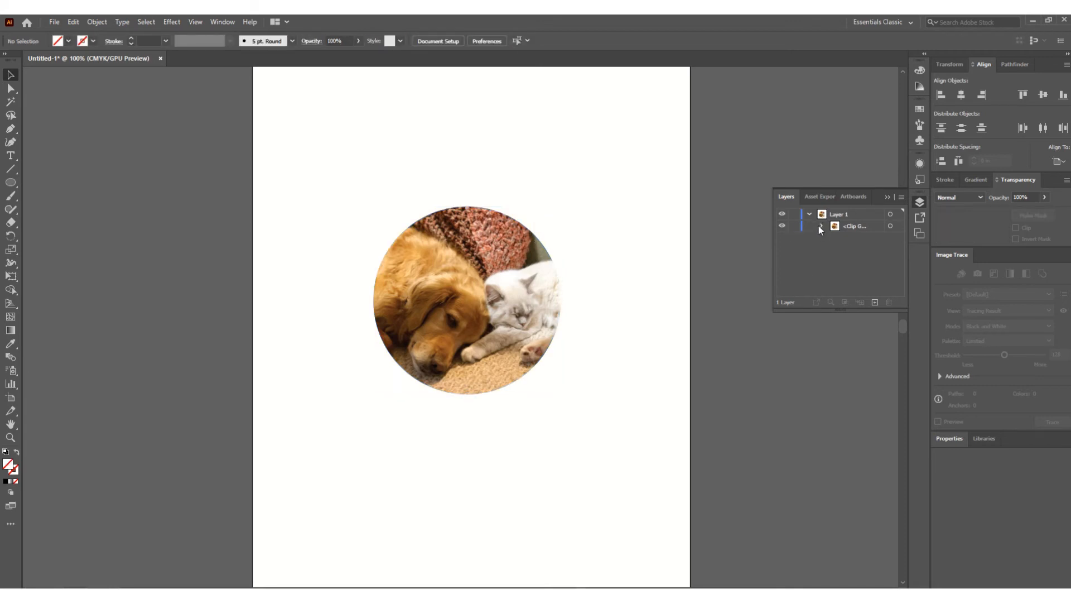
Expand the clip group in the layers, target only its ellipse, and shift the circular mask slightly over the photo
left_click(807, 215)
left_click(808, 214)
left_click(821, 224)
left_click(879, 237)
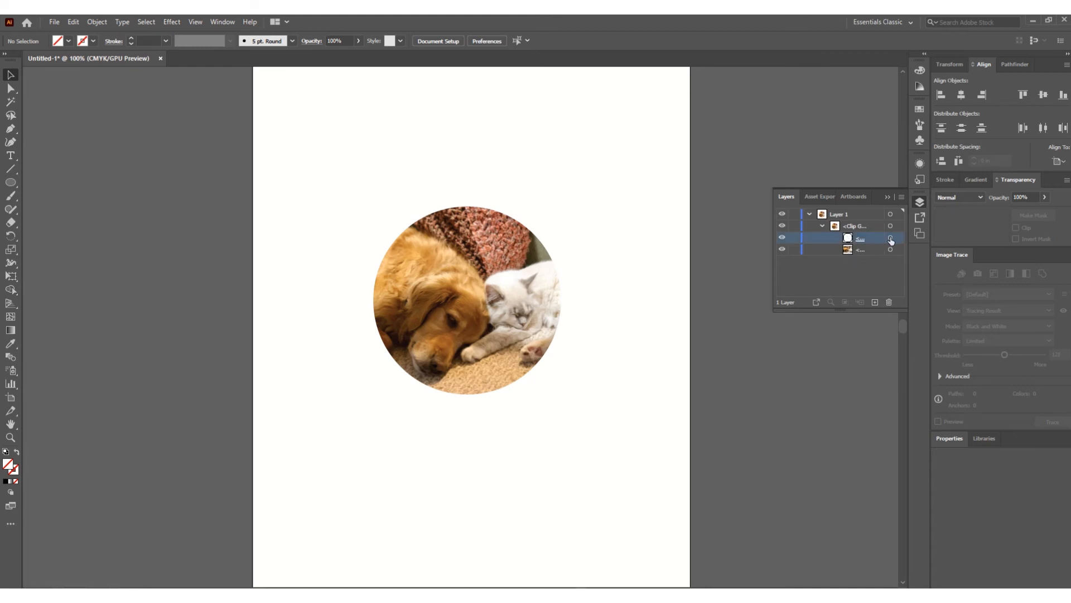
left_click(891, 239)
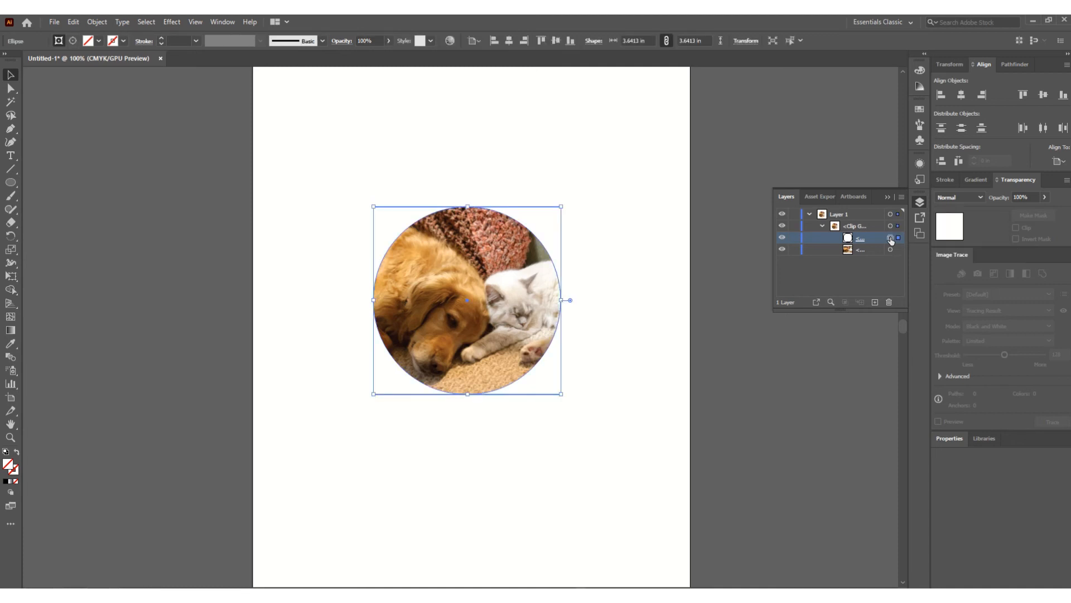
mouse_move(529, 230)
left_mouse_down()
mouse_move(536, 208)
mouse_move(500, 220)
mouse_move(505, 250)
mouse_move(481, 227)
mouse_move(618, 218)
mouse_move(534, 236)
left_mouse_up()
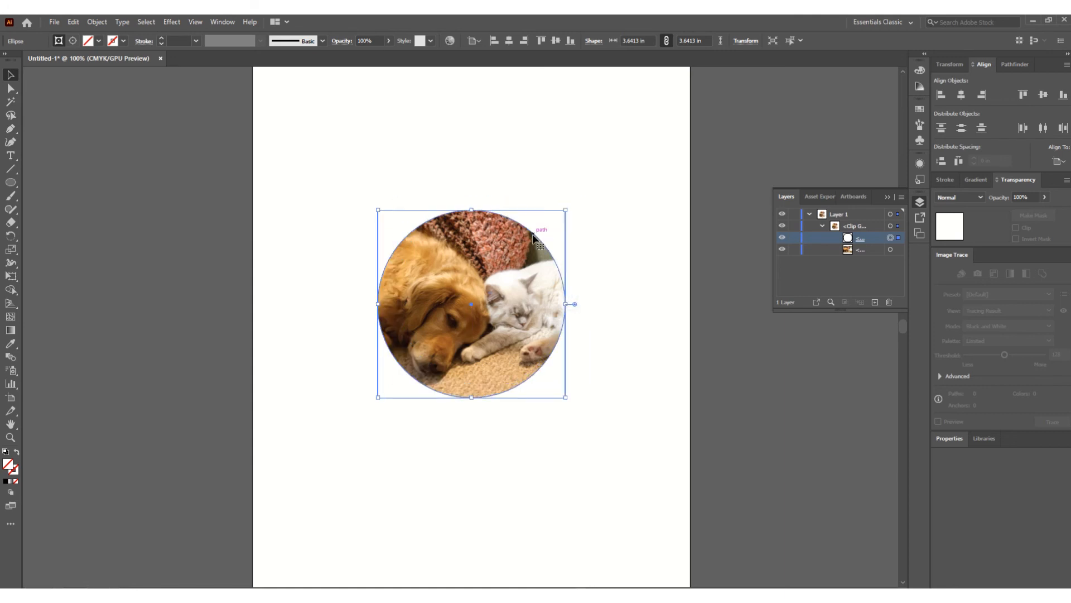
Target only the image inside the clip group and shift the photo slightly within the circular mask
left_click(873, 250)
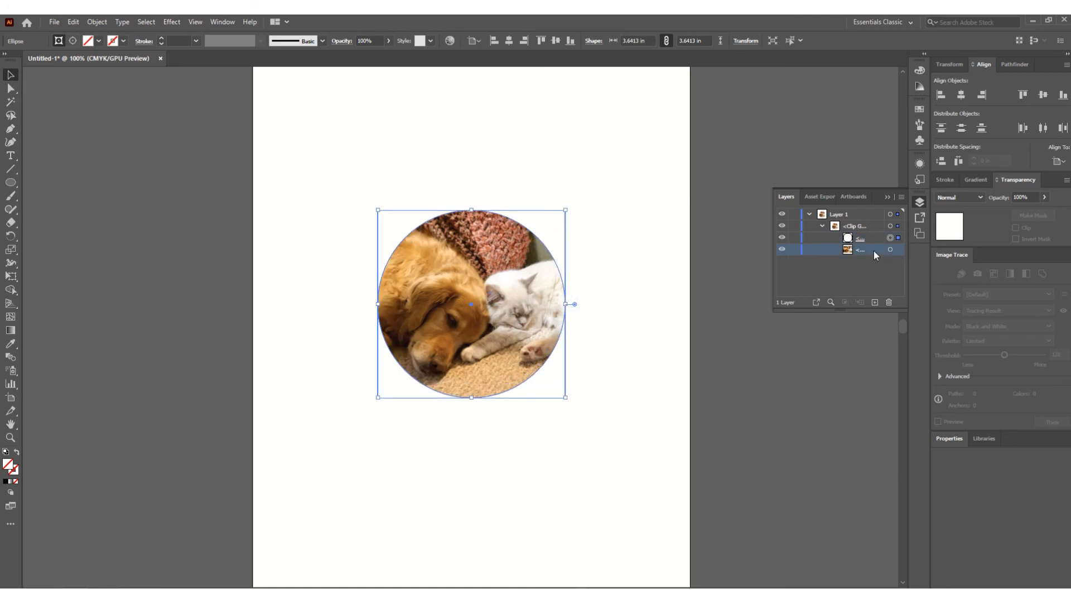
left_click(891, 250)
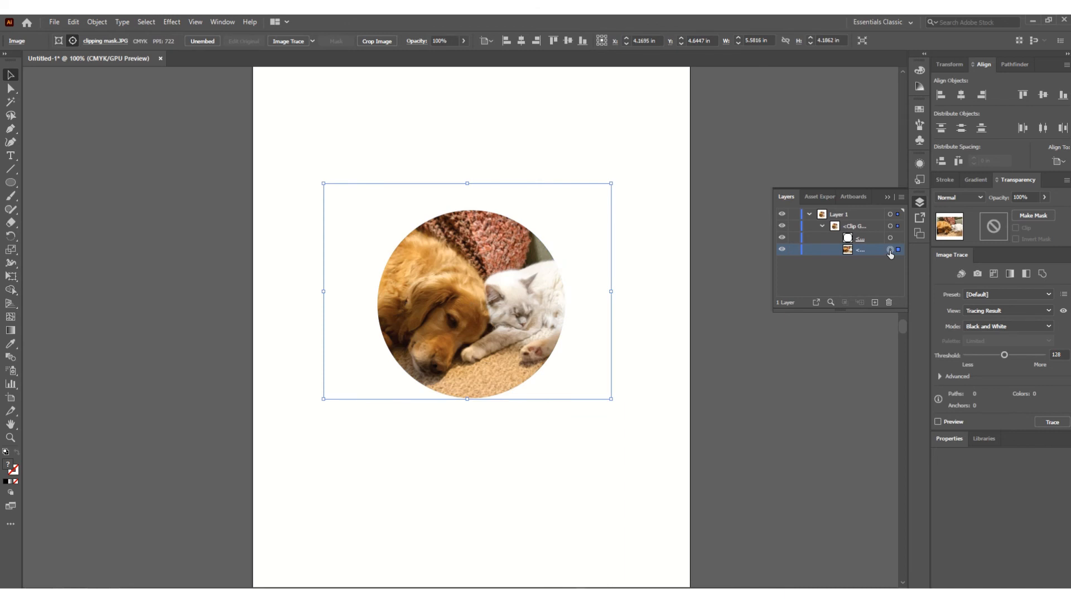
mouse_move(552, 183)
left_mouse_down()
mouse_move(558, 207)
mouse_move(553, 176)
mouse_move(559, 190)
left_mouse_up()
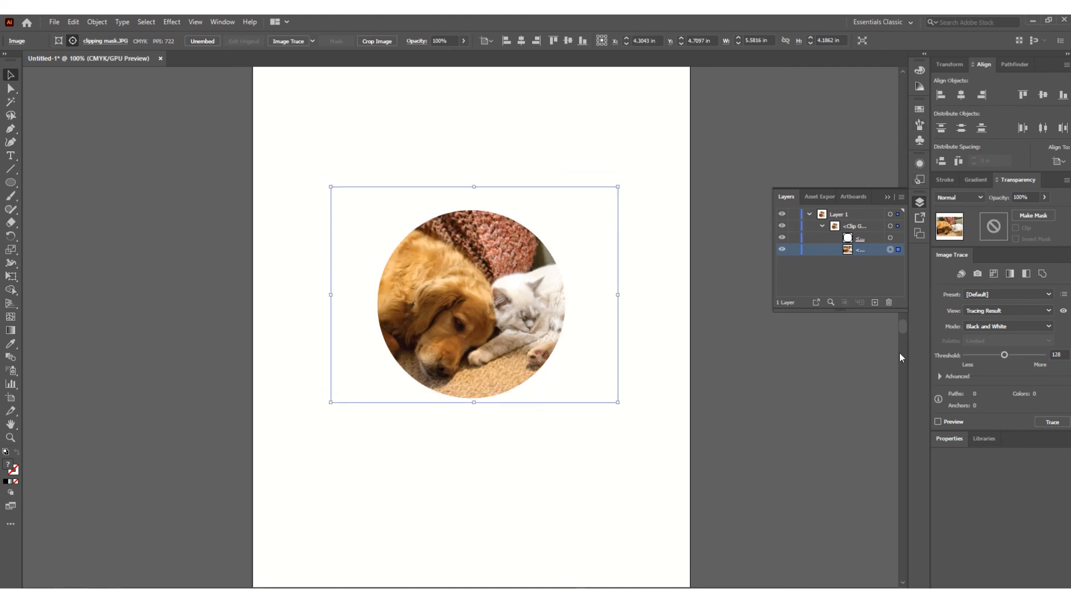